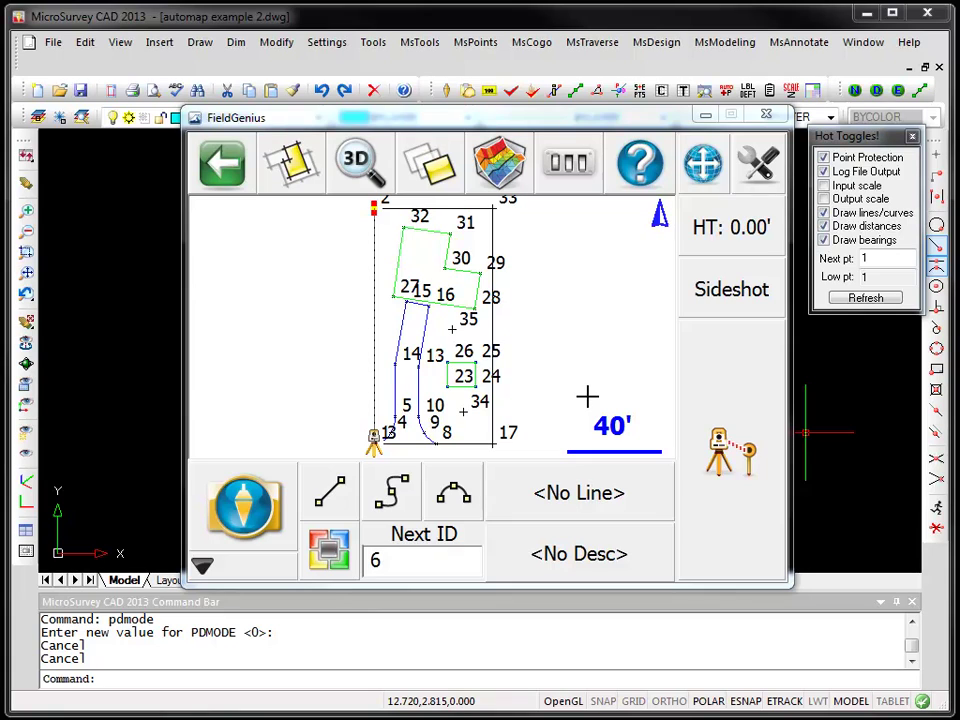
Turn on the display of point descriptions in the map point labels.
{"action": "left_click", "coordinate": [570, 174]}
{"action": "left_click", "coordinate": [446, 271]}
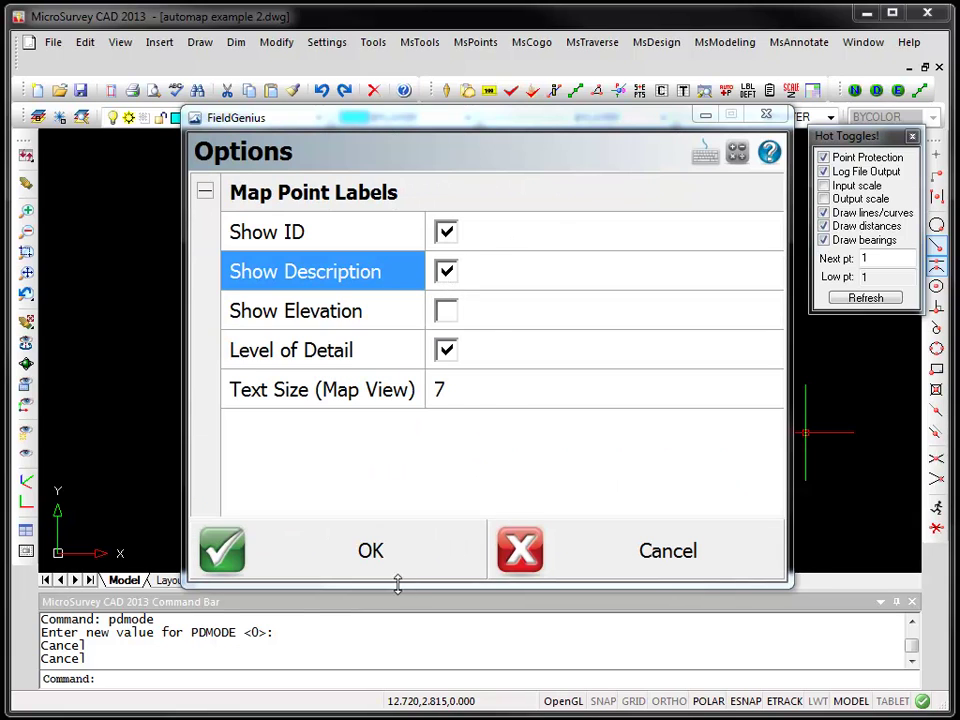
{"action": "left_click", "coordinate": [420, 565]}
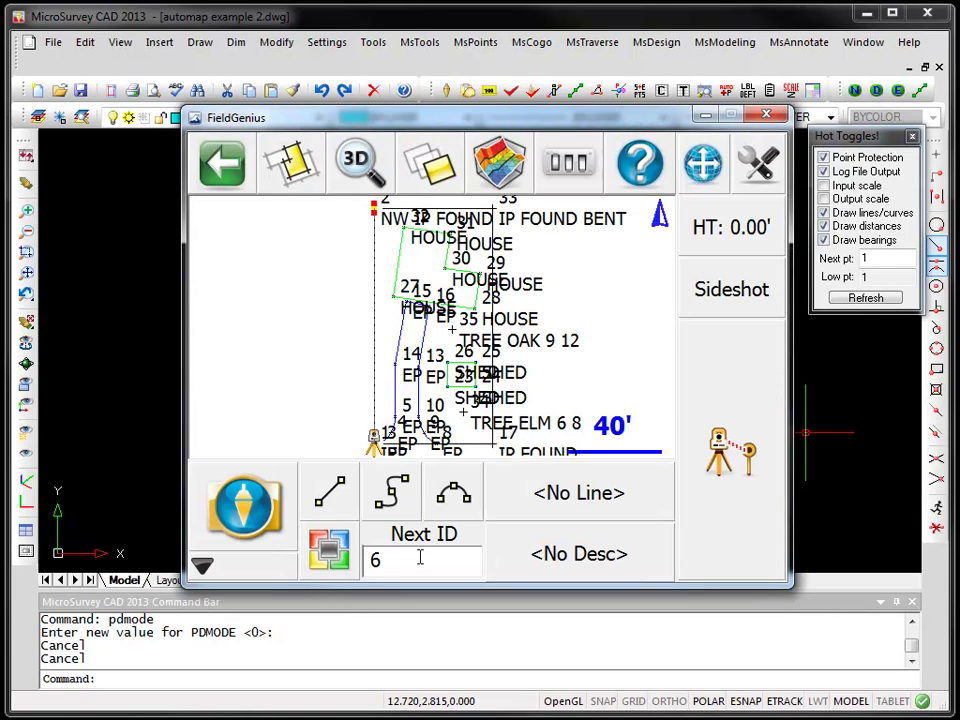
Examine the labelled points on the field map, from the north property corners past the house, trees and shed to the south-west corner.
{"action": "left_click", "coordinate": [222, 160]}
{"action": "left_click", "coordinate": [497, 160]}
{"action": "left_click_drag", "start_coordinate": [365, 195], "coordinate": [525, 250]}
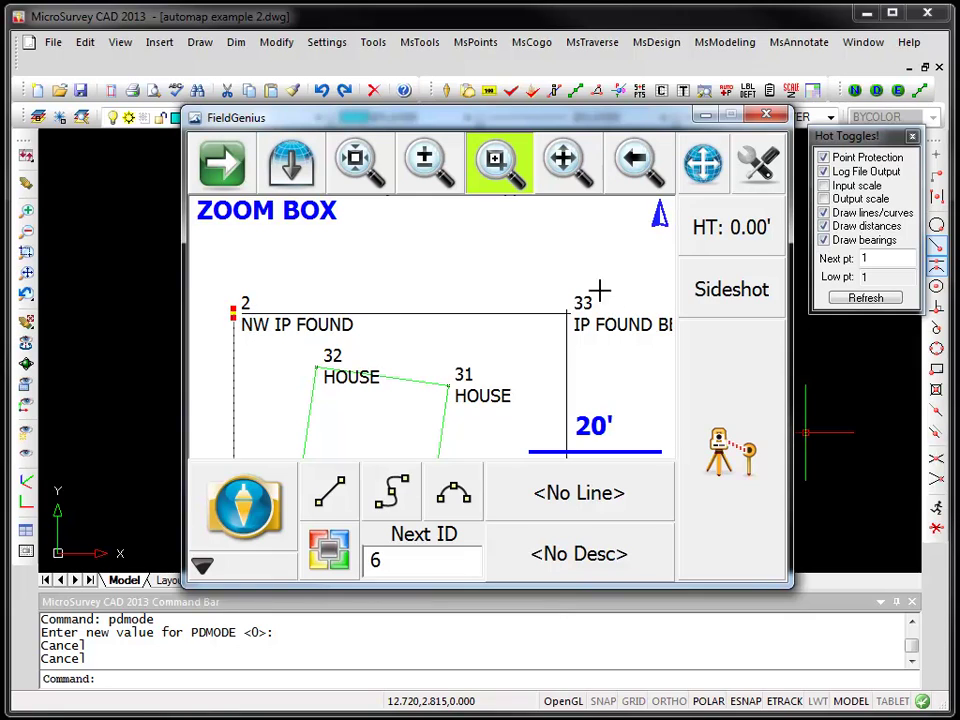
{"action": "left_click", "coordinate": [569, 178]}
{"action": "left_click_drag", "start_coordinate": [615, 381], "coordinate": [527, 328]}
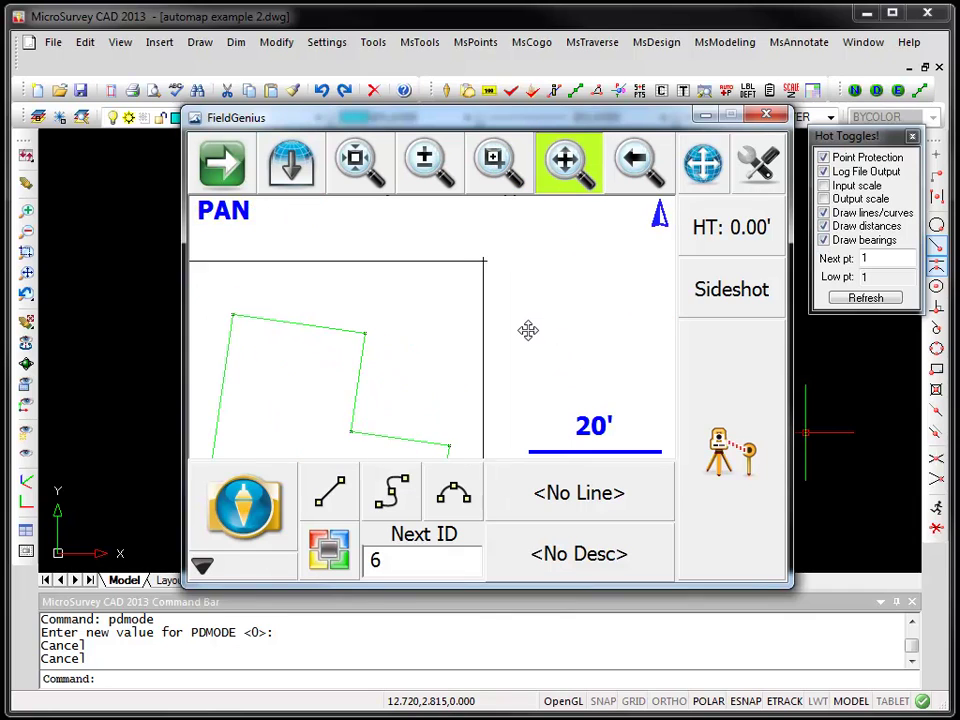
{"action": "mouse_move", "coordinate": [407, 436]}
{"action": "left_mouse_down"}
{"action": "mouse_move", "coordinate": [420, 347]}
{"action": "mouse_move", "coordinate": [429, 351]}
{"action": "left_mouse_up"}
{"action": "left_click_drag", "start_coordinate": [440, 423], "coordinate": [429, 261]}
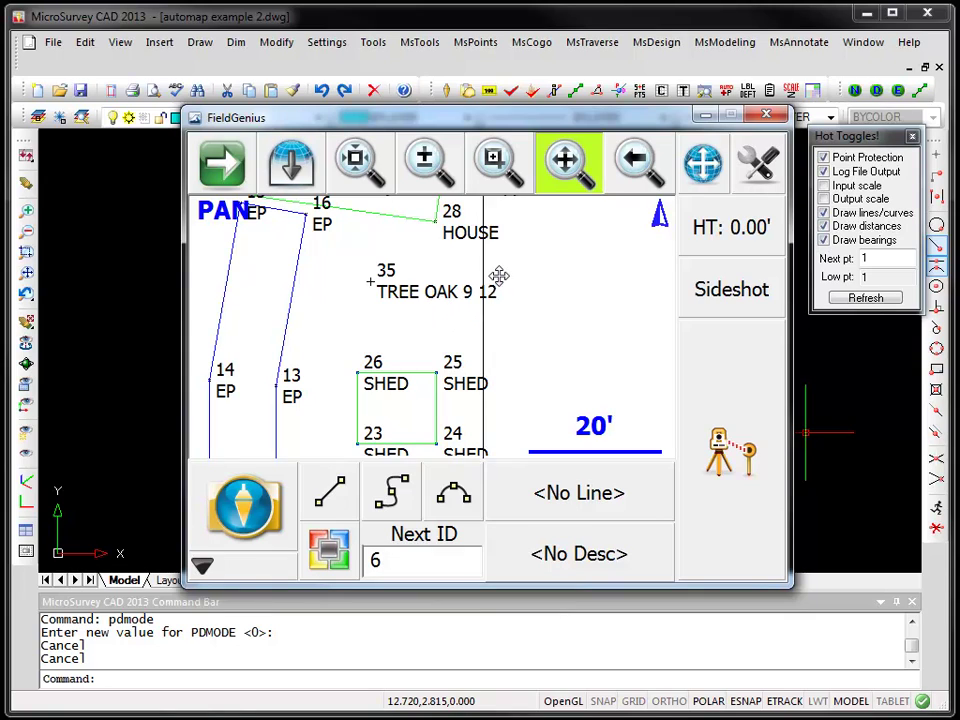
{"action": "scroll", "coordinate": [508, 319], "scroll_direction": "down", "scroll_amount": 3}
{"action": "scroll", "coordinate": [521, 335], "scroll_direction": "down", "scroll_amount": 2}
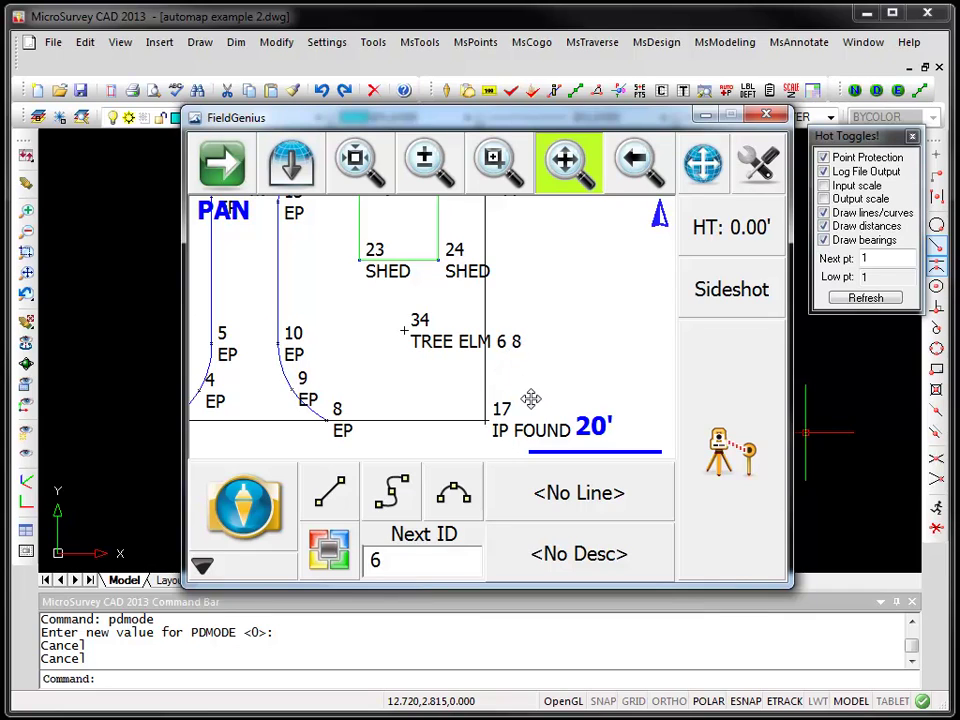
{"action": "left_click_drag", "start_coordinate": [527, 396], "coordinate": [467, 300]}
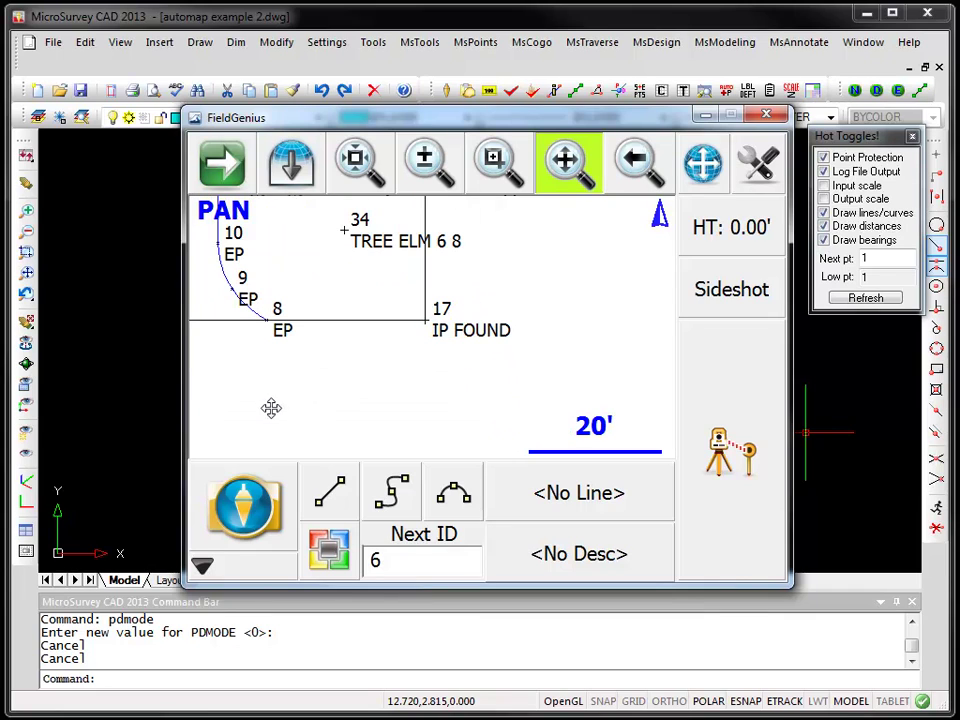
{"action": "left_click_drag", "start_coordinate": [270, 407], "coordinate": [482, 377]}
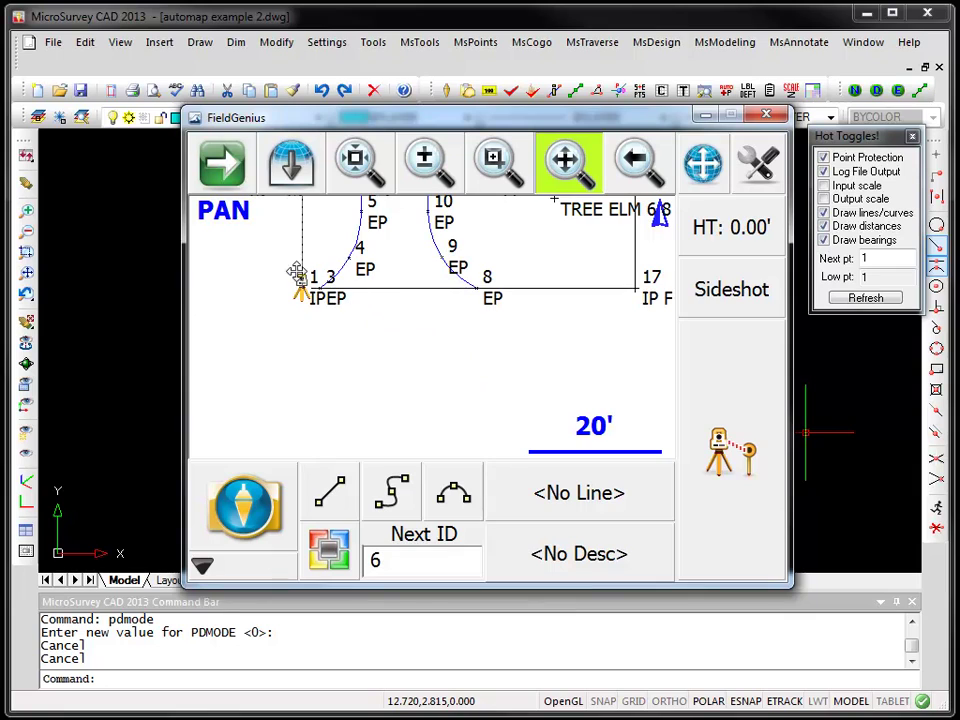
{"action": "scroll", "coordinate": [305, 281], "scroll_direction": "up", "scroll_amount": 3}
{"action": "left_click_drag", "start_coordinate": [265, 322], "coordinate": [490, 392]}
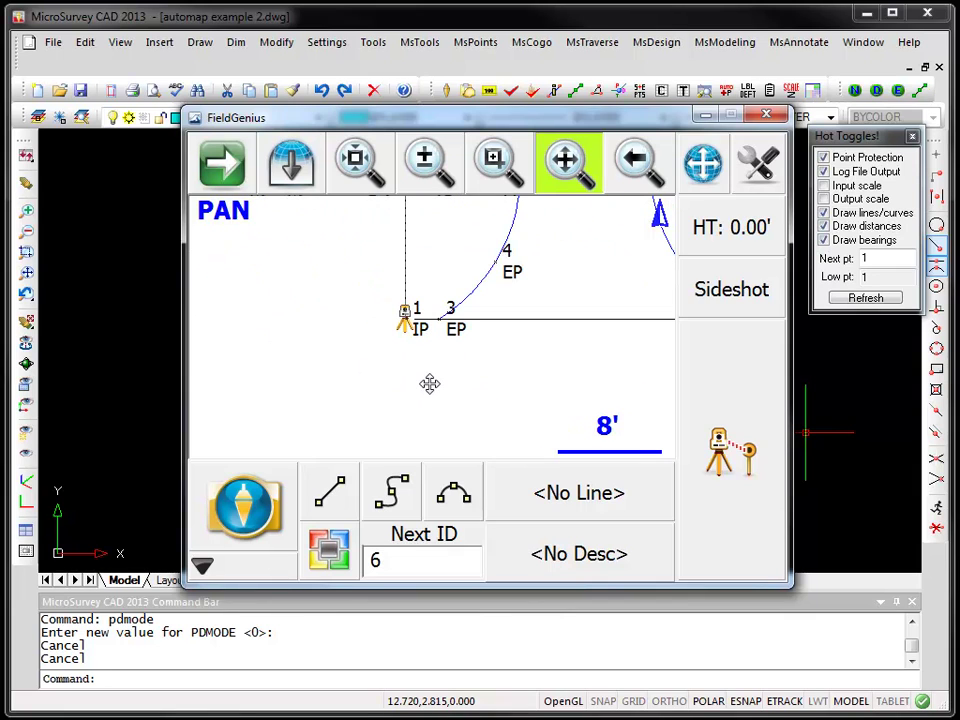
Exit FieldGenius and return to the empty MicroSurvey CAD drawing.
{"action": "left_click", "coordinate": [255, 512]}
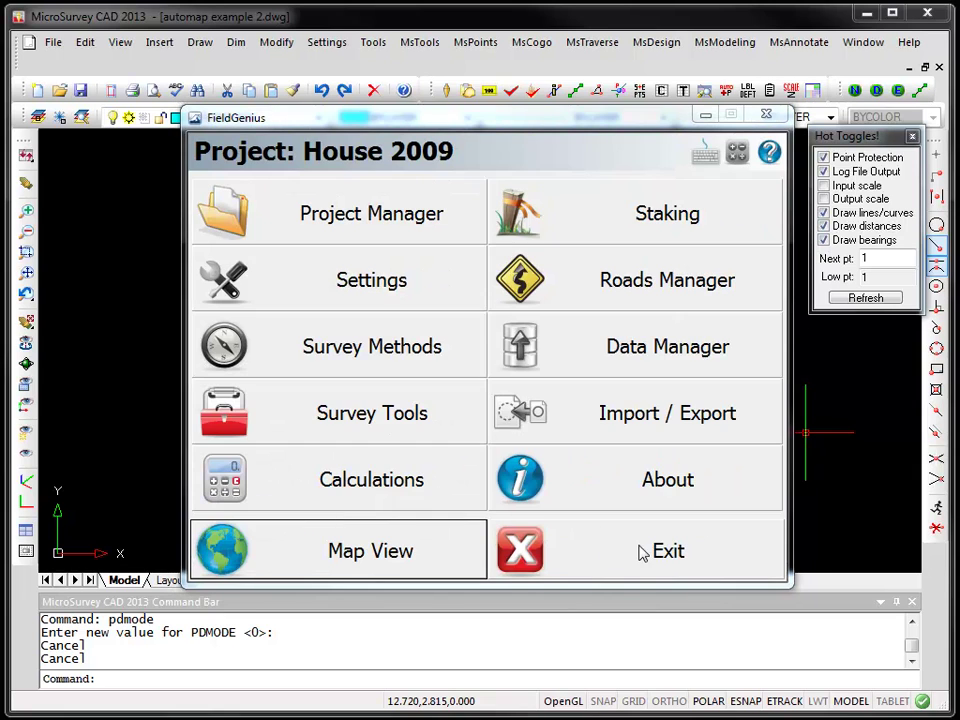
{"action": "left_click", "coordinate": [641, 553]}
{"action": "left_click", "coordinate": [484, 550]}
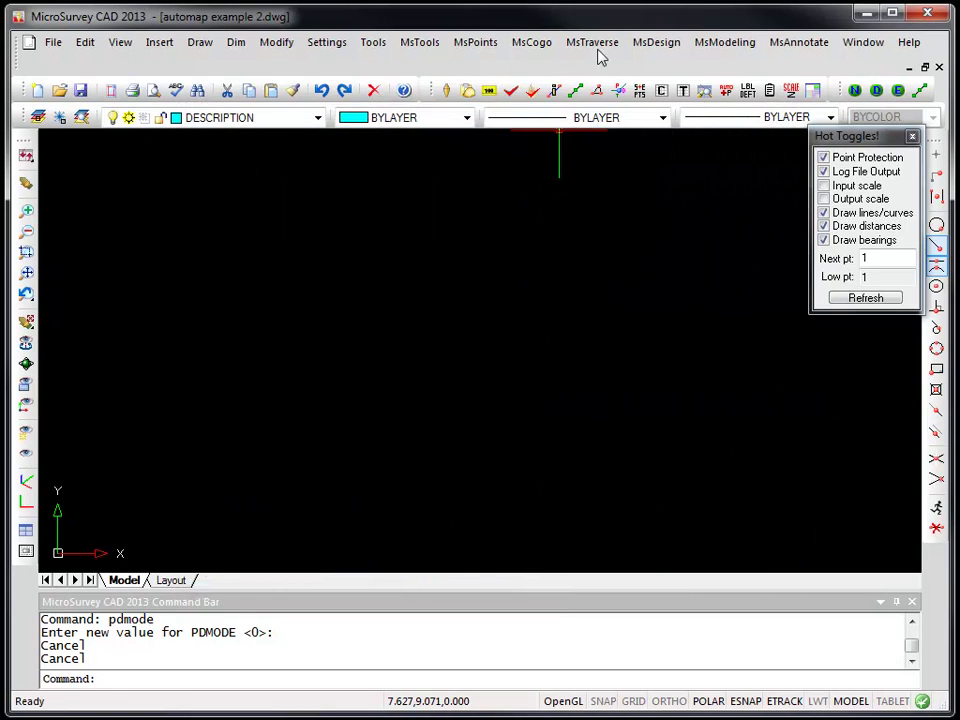
Import the House 2009 project with SyncWizard, keeping the default options and accepting the deleted-point records notice.
{"action": "left_click", "coordinate": [597, 43]}
{"action": "left_click", "coordinate": [622, 63]}
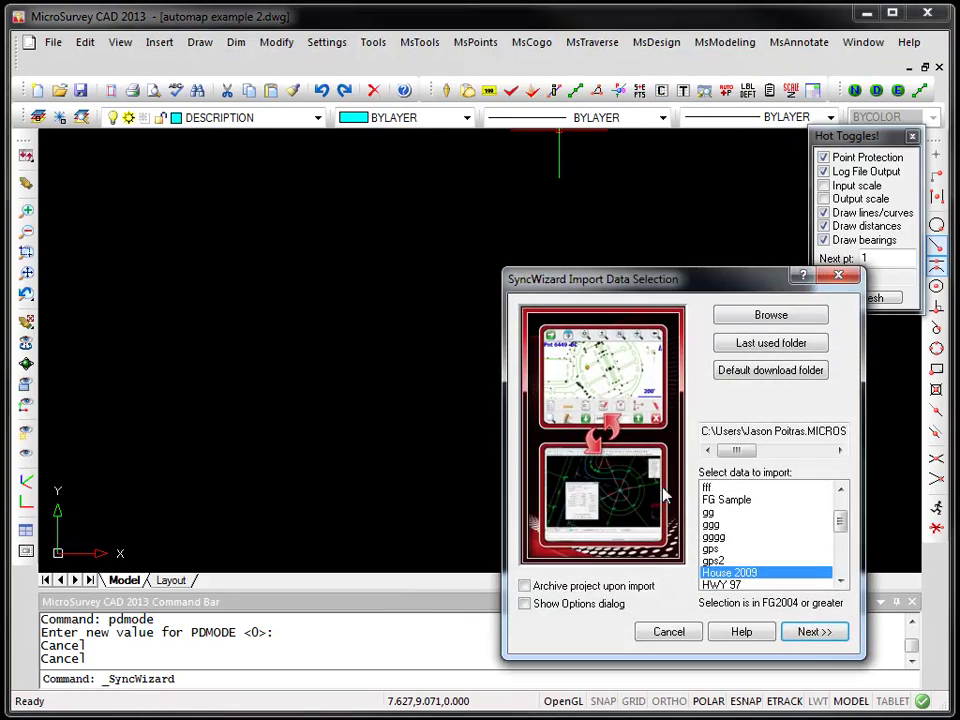
{"action": "left_click", "coordinate": [815, 632]}
{"action": "left_click", "coordinate": [815, 631]}
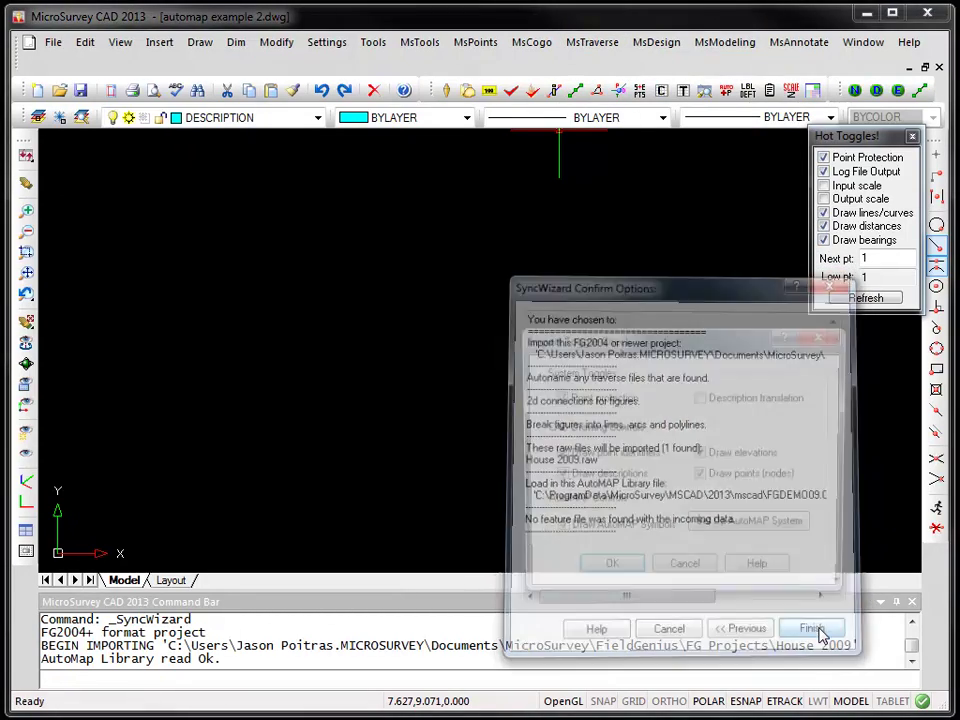
{"action": "left_click", "coordinate": [626, 572]}
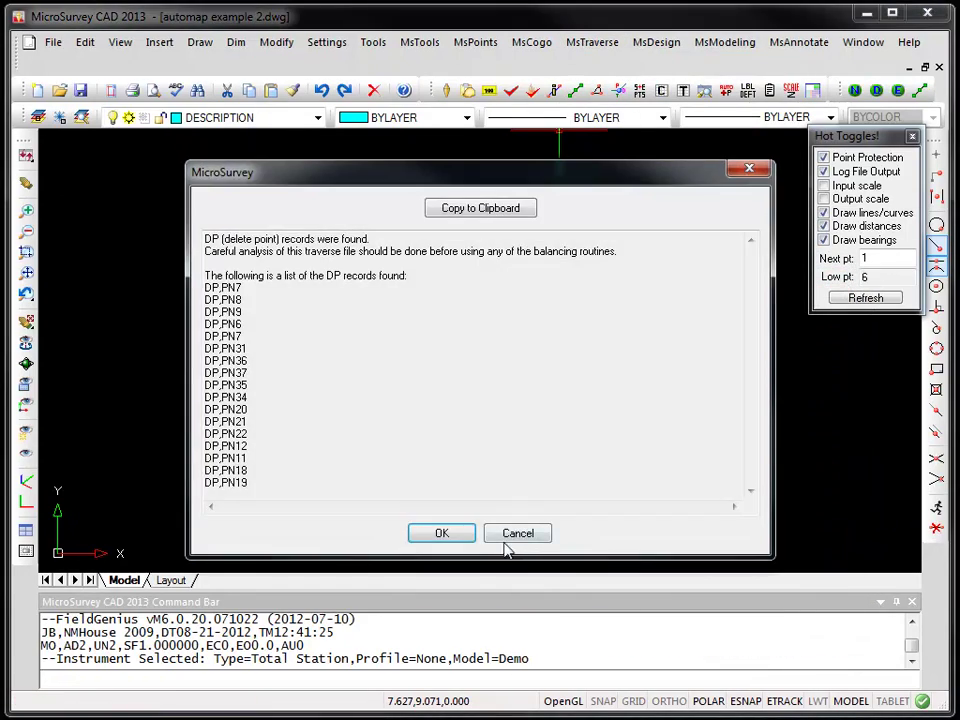
{"action": "left_click", "coordinate": [442, 531]}
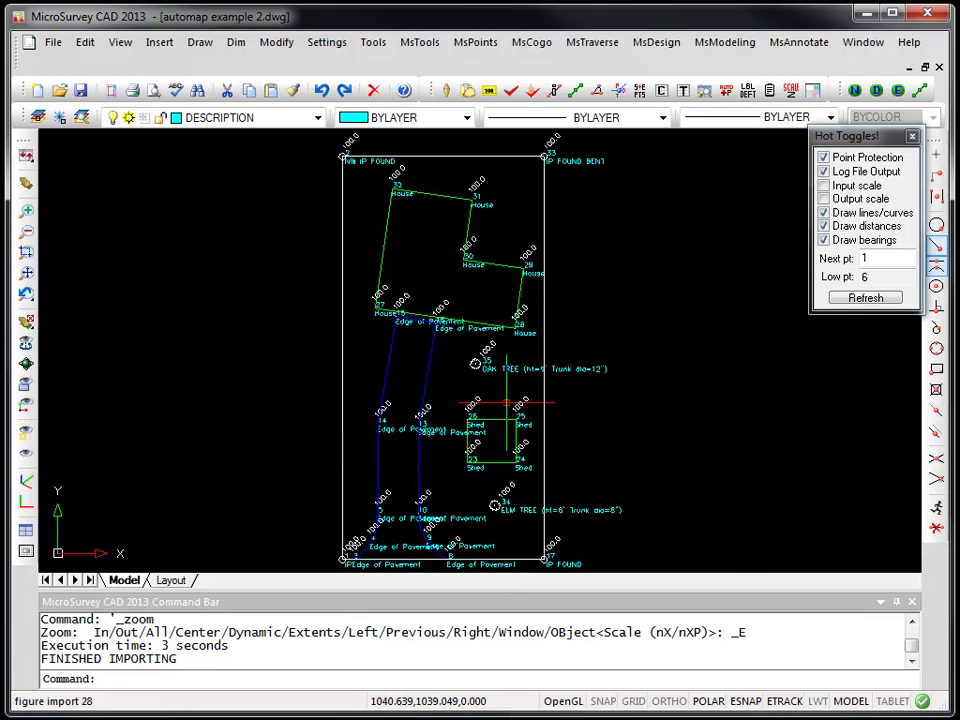
Examine the symbols, linework and plotted descriptions of the imported property corners, house, trees, shed and pavement edges.
{"action": "scroll", "coordinate": [345, 155], "scroll_direction": "up", "scroll_amount": 4}
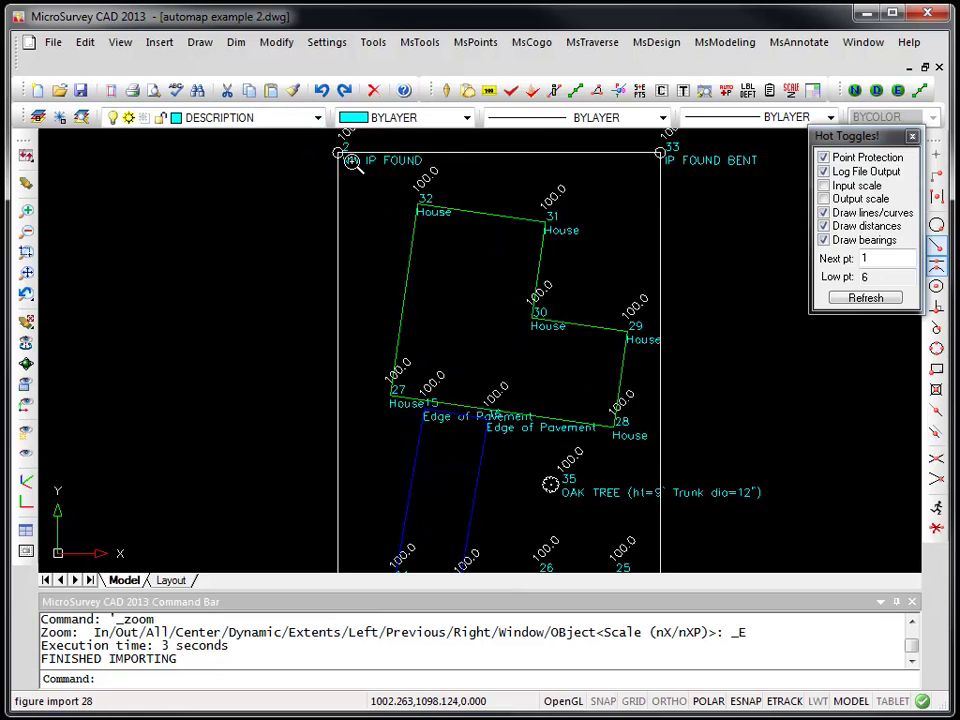
{"action": "scroll", "coordinate": [352, 160], "scroll_direction": "up", "scroll_amount": 2}
{"action": "mouse_move", "coordinate": [390, 270]}
{"action": "middle_mouse_down"}
{"action": "mouse_move", "coordinate": [386, 328]}
{"action": "mouse_move", "coordinate": [289, 424]}
{"action": "mouse_move", "coordinate": [327, 447]}
{"action": "middle_mouse_up"}
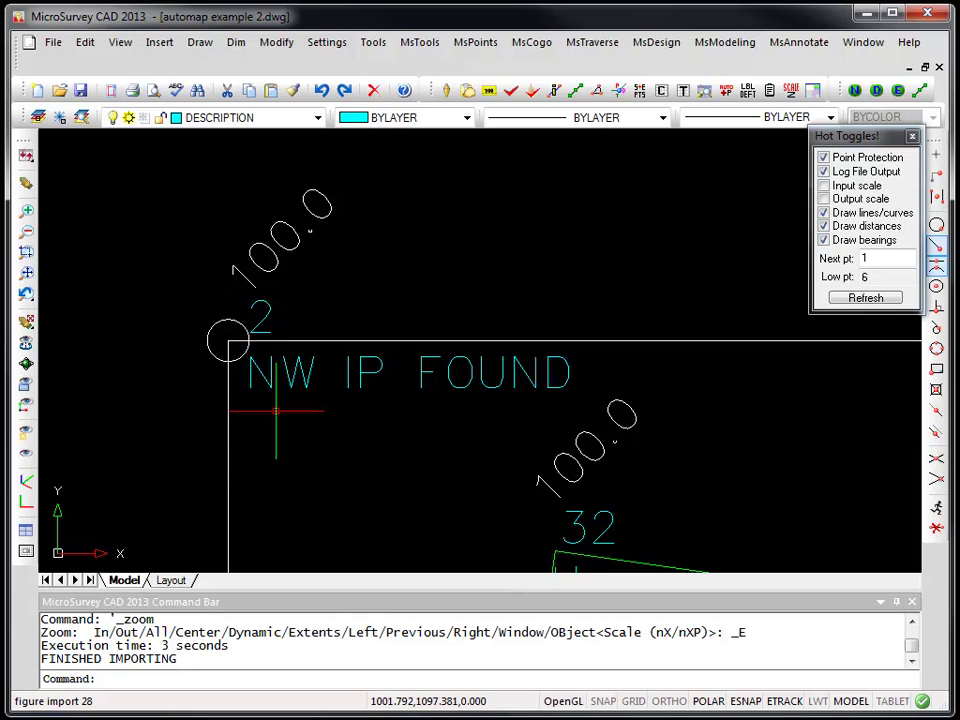
{"action": "middle_click_drag", "start_coordinate": [821, 422], "coordinate": [216, 368]}
{"action": "mouse_move", "coordinate": [844, 426]}
{"action": "middle_mouse_down"}
{"action": "mouse_move", "coordinate": [604, 439]}
{"action": "mouse_move", "coordinate": [395, 414]}
{"action": "middle_mouse_up"}
{"action": "scroll", "coordinate": [390, 407], "scroll_direction": "down", "scroll_amount": 3}
{"action": "middle_click_drag", "start_coordinate": [375, 504], "coordinate": [484, 264]}
{"action": "middle_click_drag", "start_coordinate": [398, 487], "coordinate": [414, 240]}
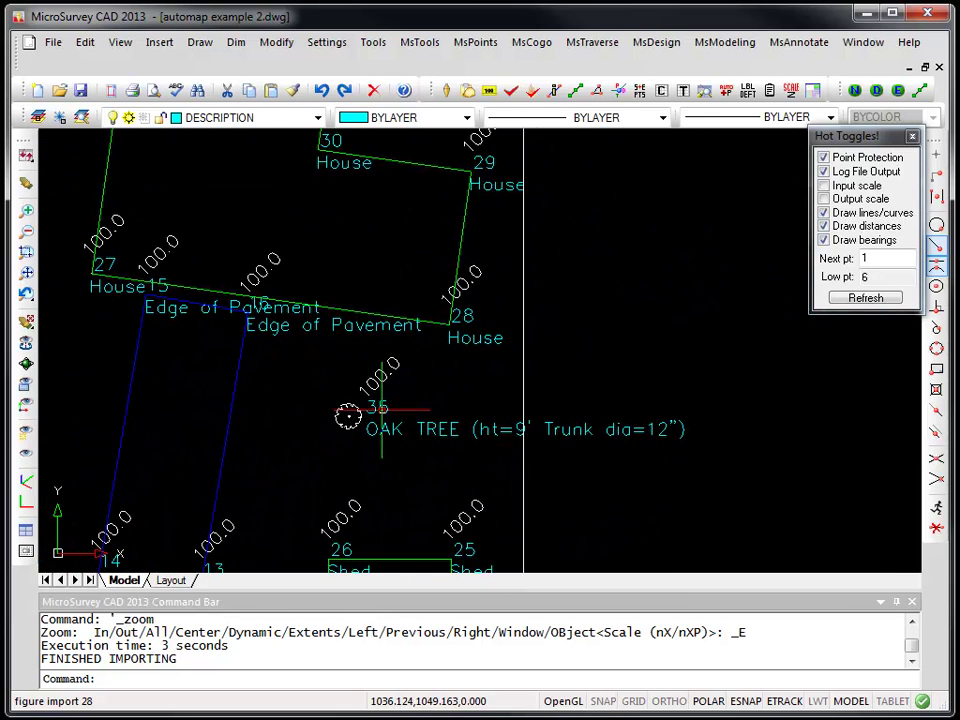
{"action": "middle_click_drag", "start_coordinate": [392, 460], "coordinate": [416, 406]}
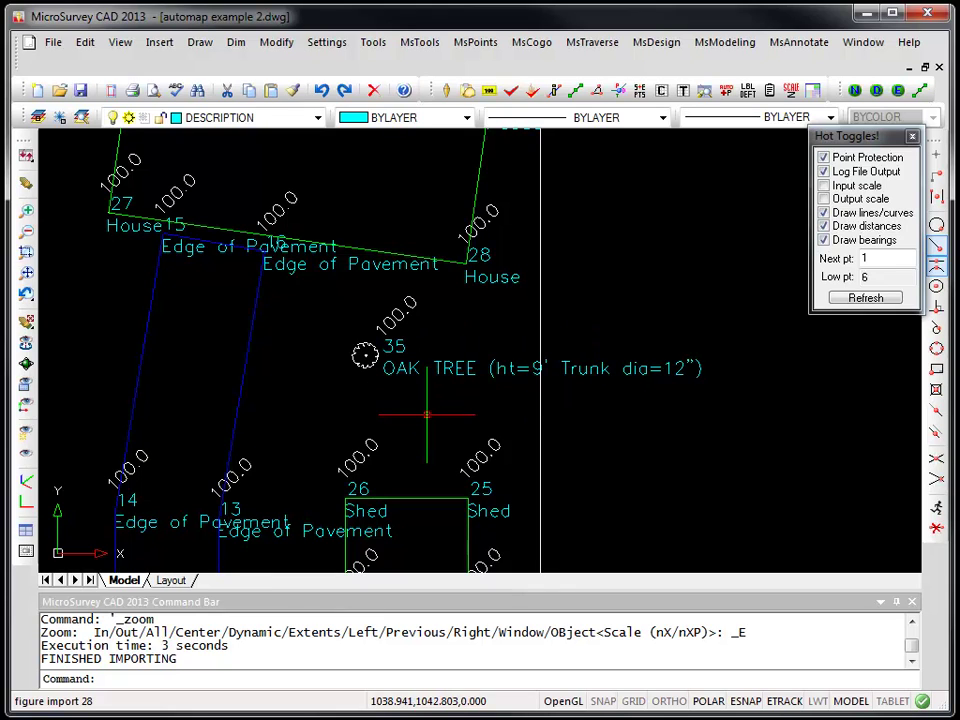
{"action": "middle_click_drag", "start_coordinate": [439, 533], "coordinate": [429, 345]}
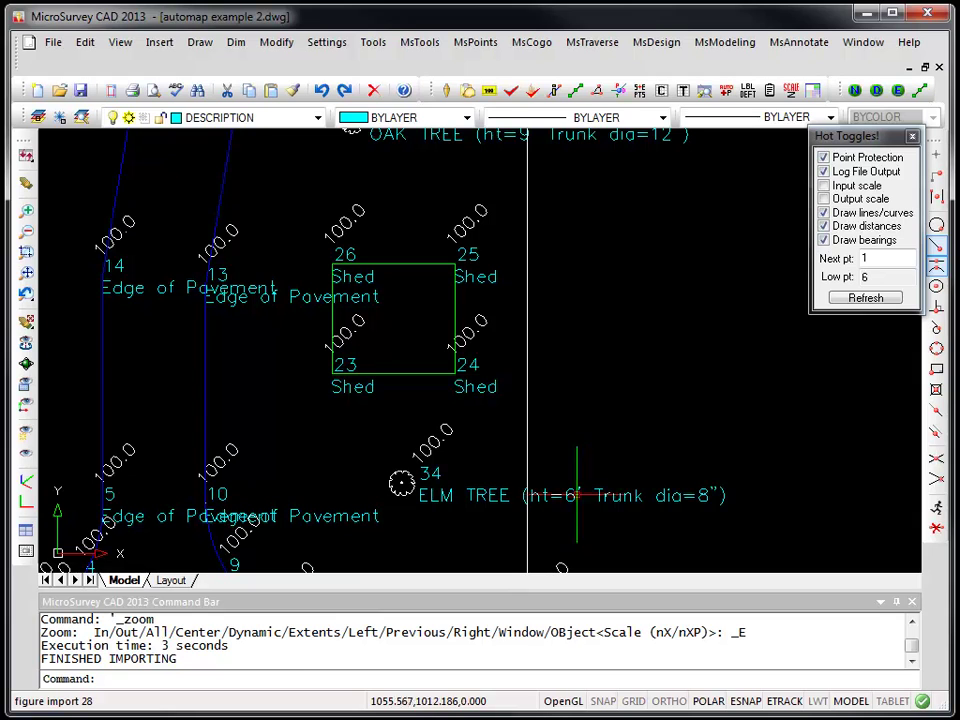
{"action": "middle_click_drag", "start_coordinate": [640, 548], "coordinate": [611, 301]}
{"action": "mouse_move", "coordinate": [310, 475]}
{"action": "middle_mouse_down"}
{"action": "mouse_move", "coordinate": [287, 501]}
{"action": "mouse_move", "coordinate": [347, 495]}
{"action": "mouse_move", "coordinate": [342, 487]}
{"action": "middle_mouse_up"}
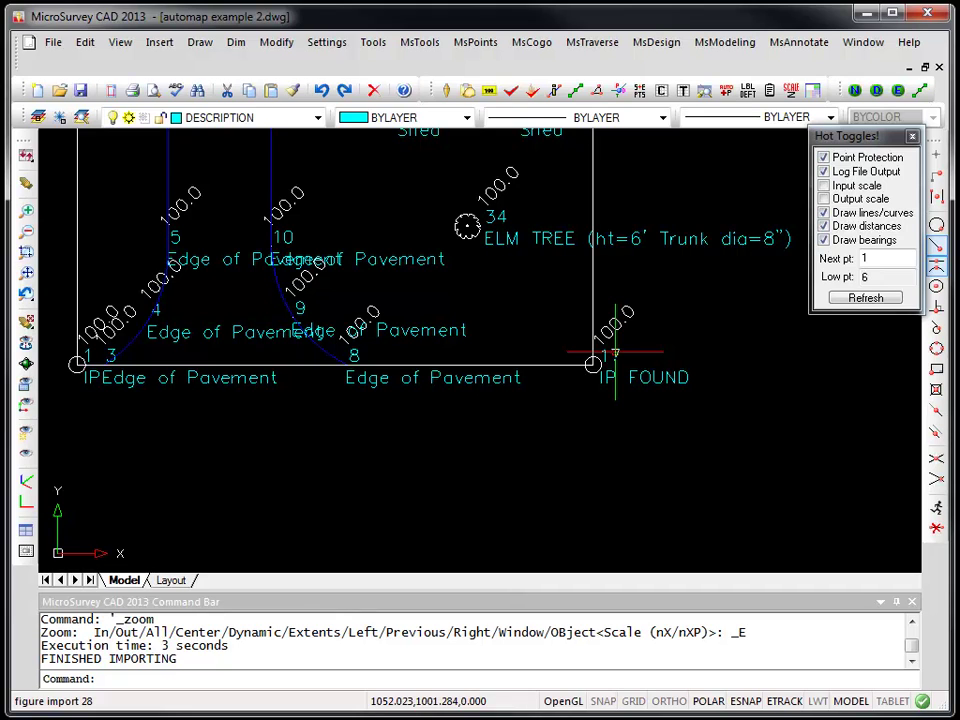
Review the *IP* entry's symbol and description settings in the AutoMAP library, leaving them unchanged.
{"action": "left_click", "coordinate": [620, 91]}
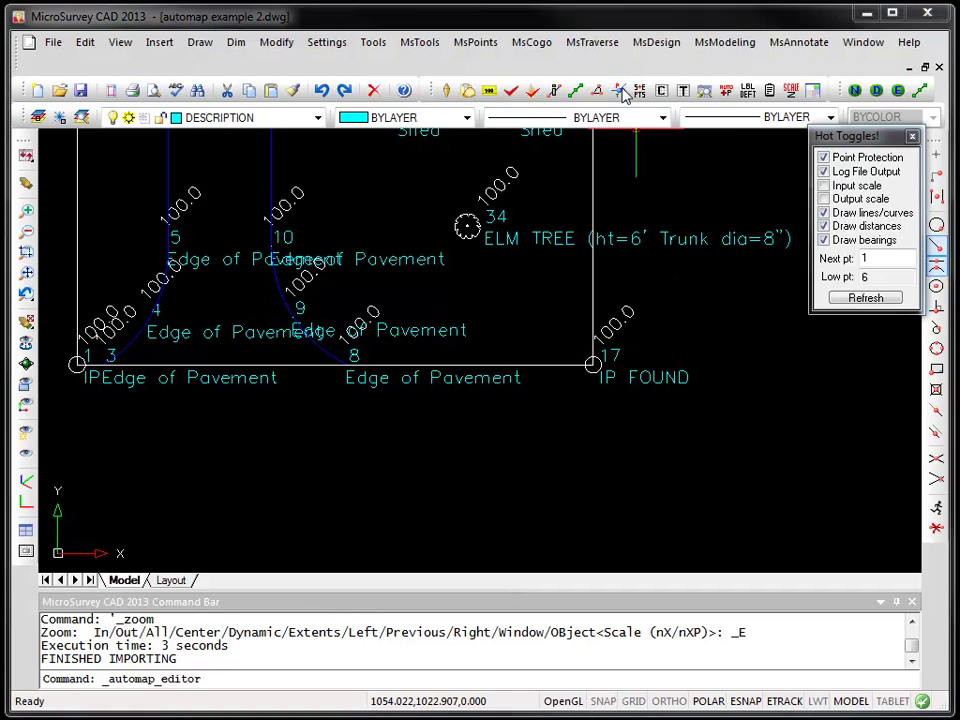
{"action": "left_click", "coordinate": [648, 389]}
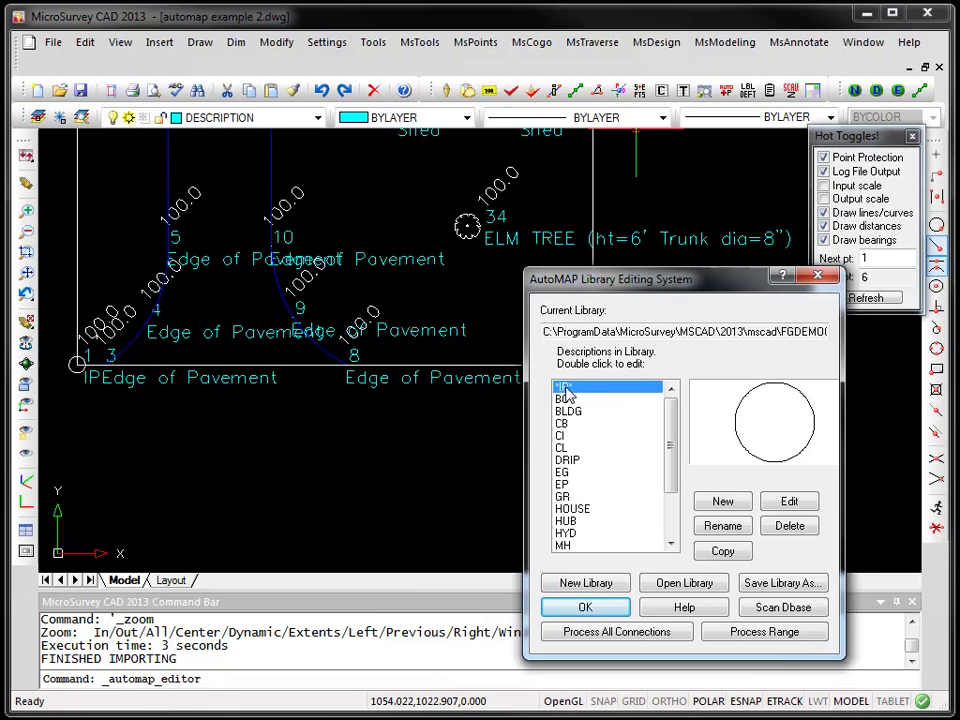
{"action": "left_click", "coordinate": [789, 502]}
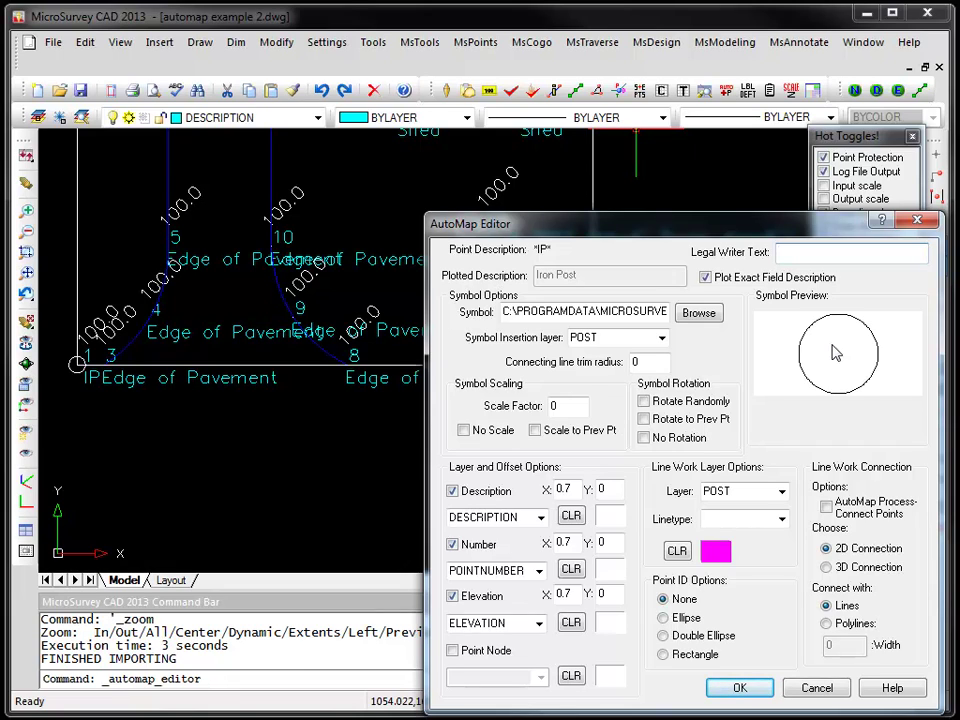
{"action": "left_click", "coordinate": [815, 688]}
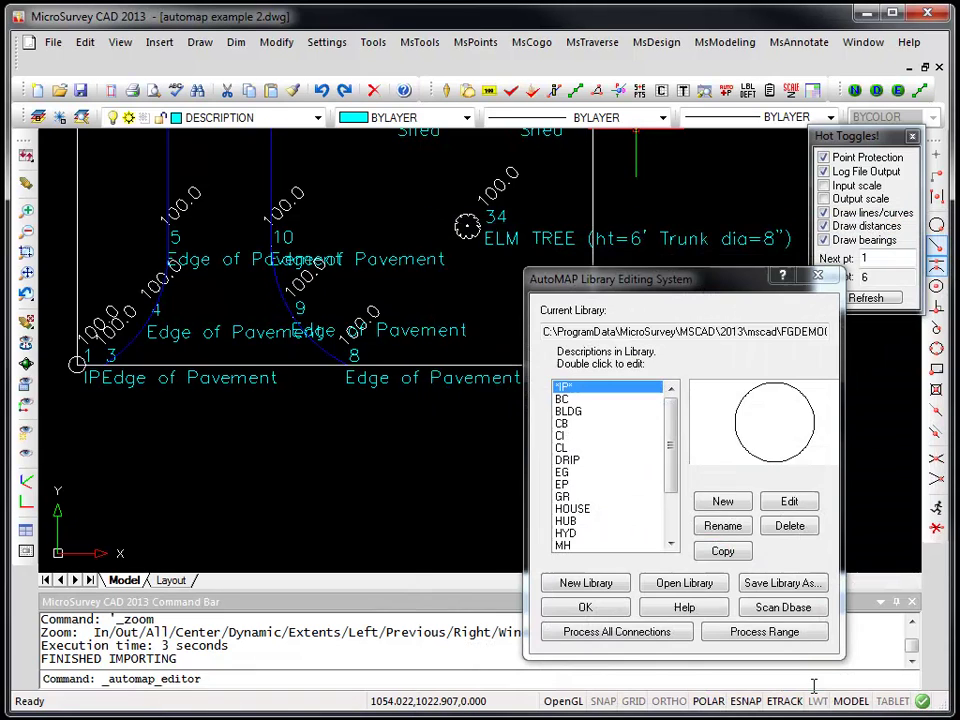
{"action": "left_click", "coordinate": [584, 608]}
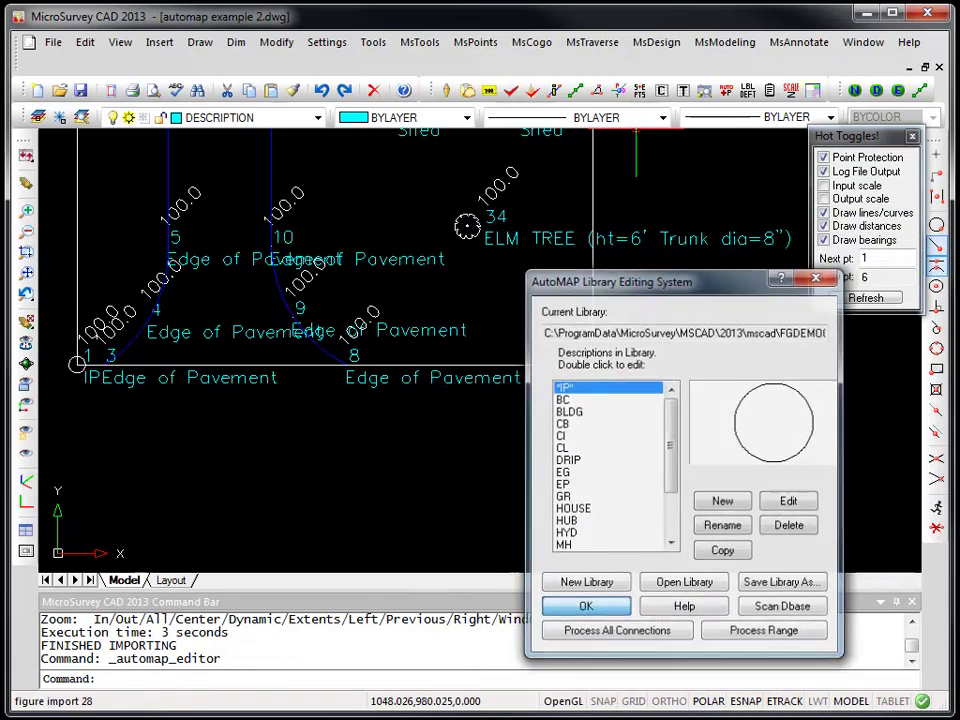
Inspect the stored field description of point 34, the elm tree south of the shed.
{"action": "mouse_move", "coordinate": [493, 225]}
{"action": "middle_mouse_down"}
{"action": "mouse_move", "coordinate": [621, 377]}
{"action": "mouse_move", "coordinate": [616, 423]}
{"action": "mouse_move", "coordinate": [598, 427]}
{"action": "middle_mouse_up"}
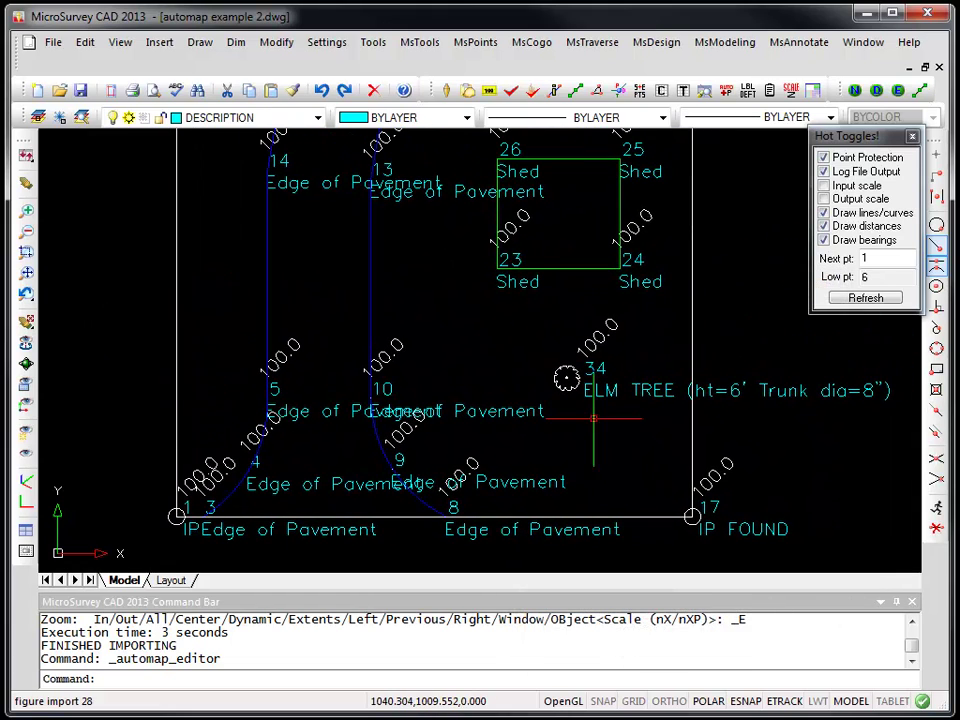
{"action": "left_click", "coordinate": [597, 93]}
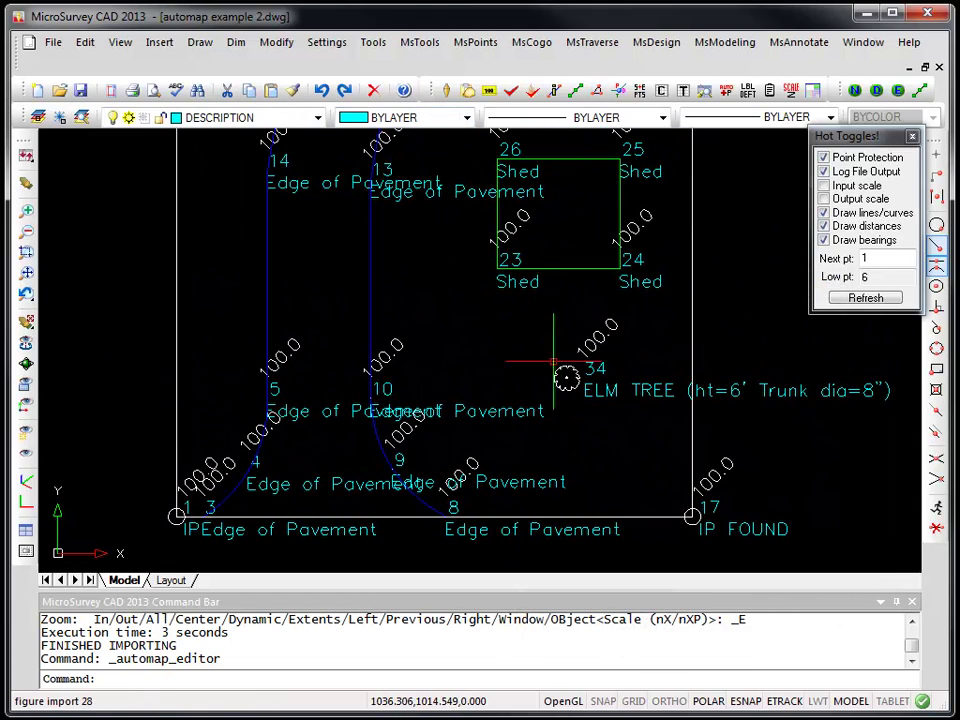
{"action": "left_click", "coordinate": [597, 370]}
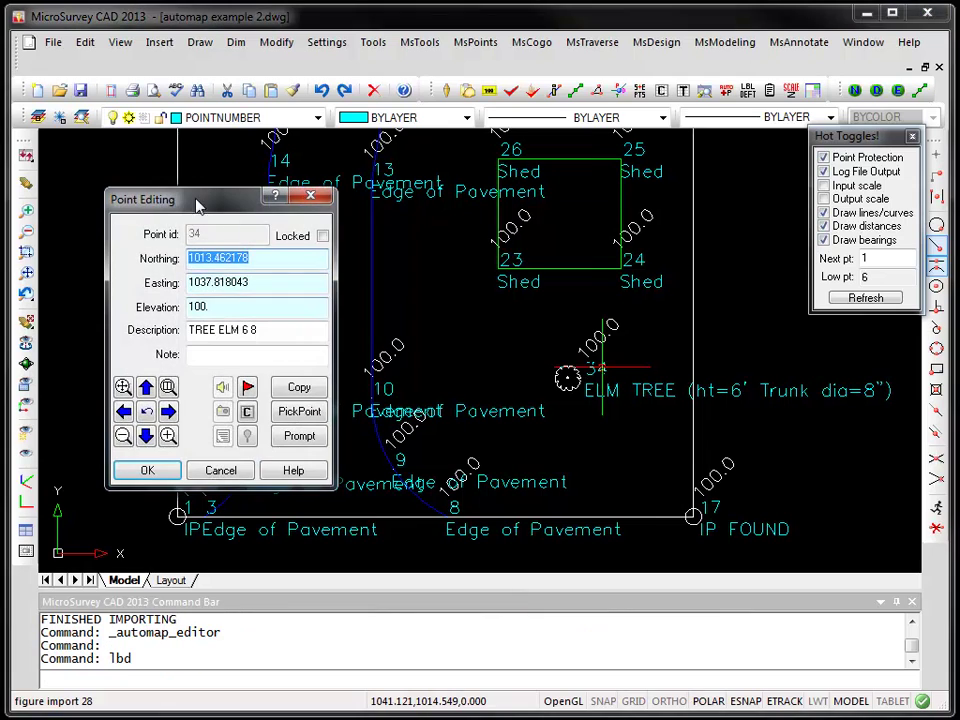
{"action": "left_click_drag", "start_coordinate": [200, 202], "coordinate": [393, 234]}
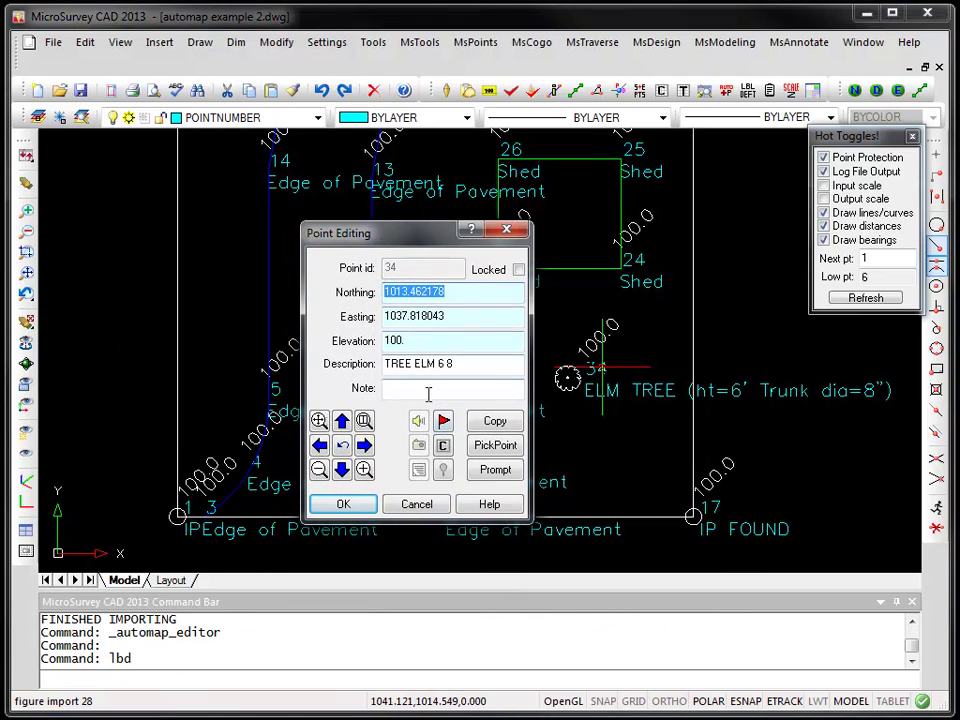
{"action": "left_click_drag", "start_coordinate": [459, 363], "coordinate": [384, 363]}
{"action": "left_click", "coordinate": [482, 366]}
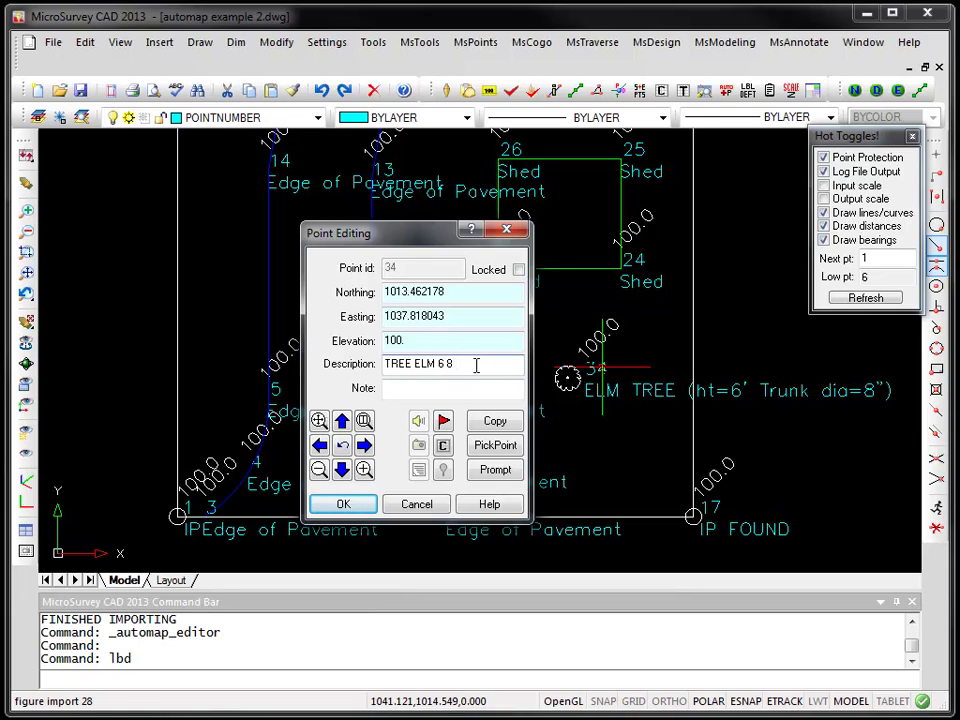
{"action": "left_click", "coordinate": [350, 507]}
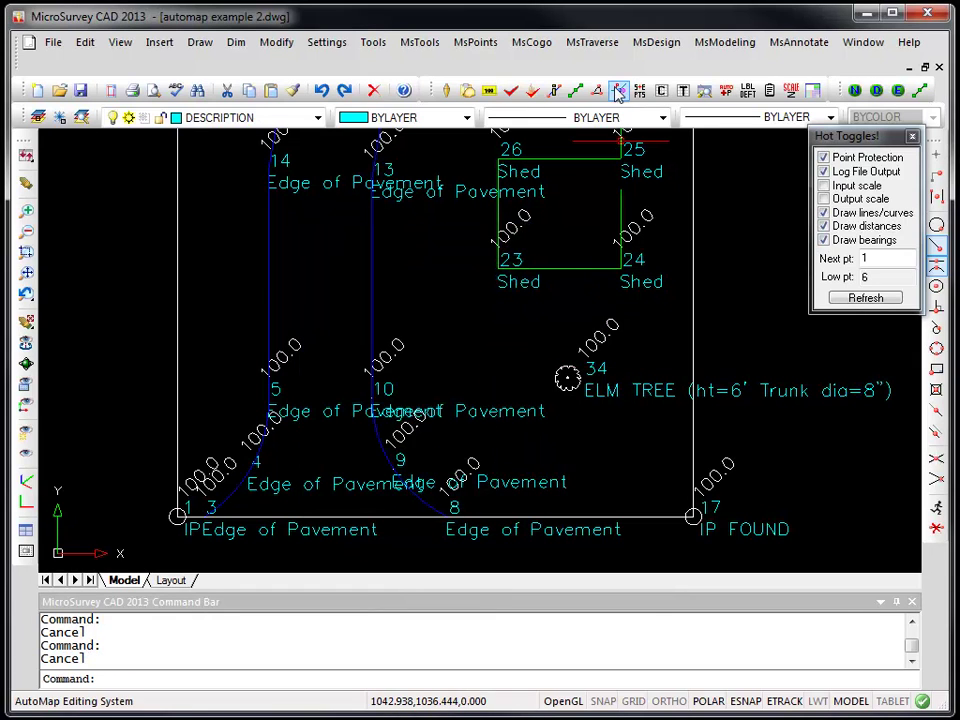
Open the TREE entry of the AutoMAP library for editing.
{"action": "left_click", "coordinate": [620, 91]}
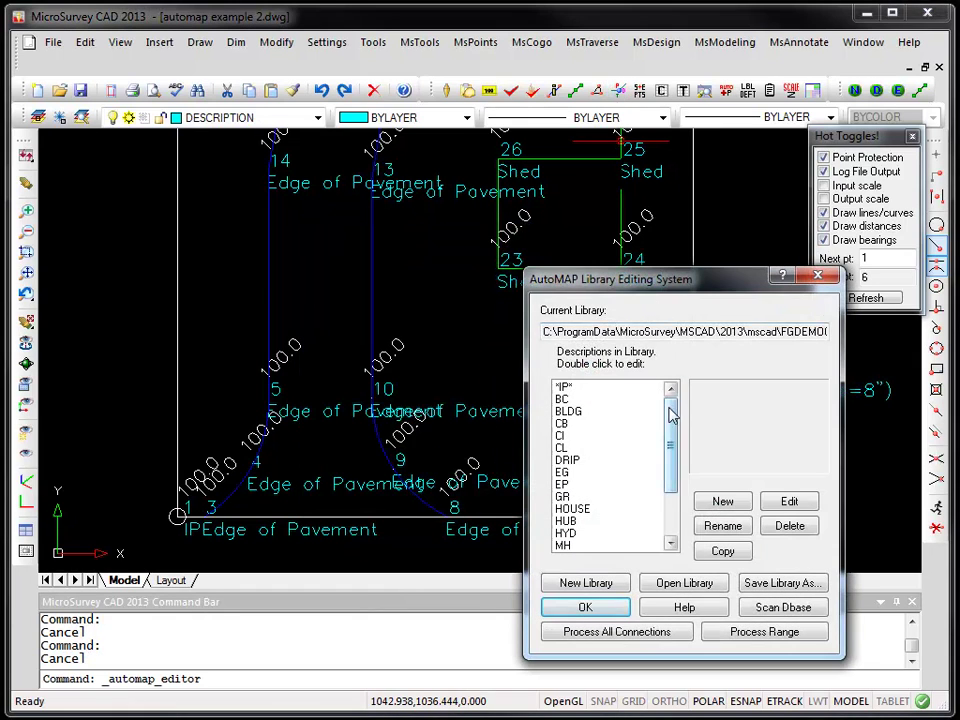
{"action": "left_click_drag", "start_coordinate": [671, 411], "coordinate": [675, 489]}
{"action": "left_click", "coordinate": [589, 546]}
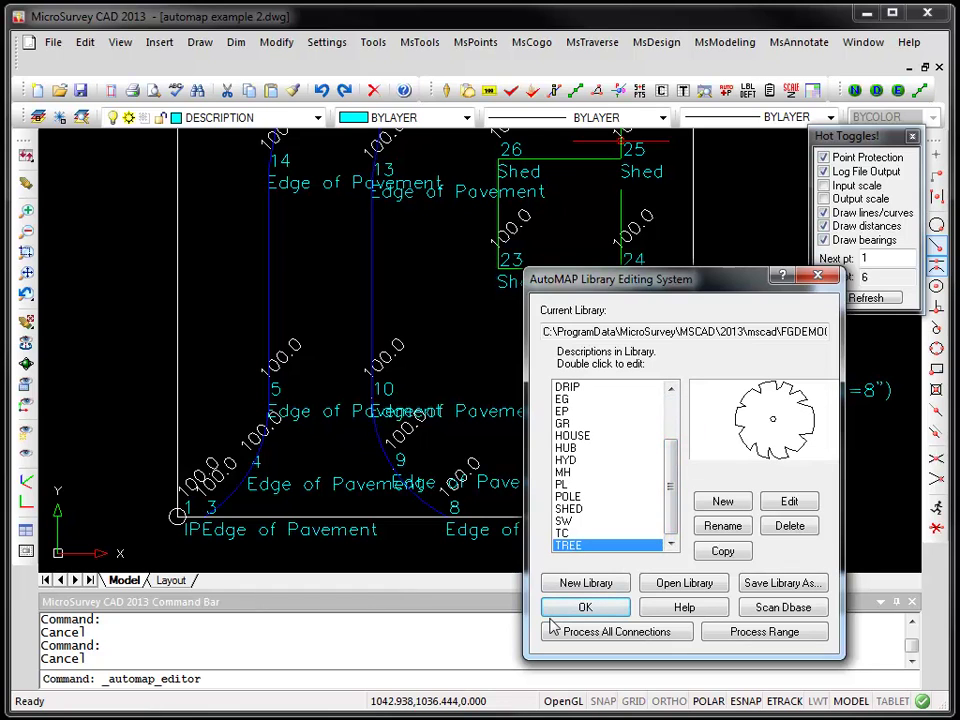
{"action": "left_click", "coordinate": [789, 501]}
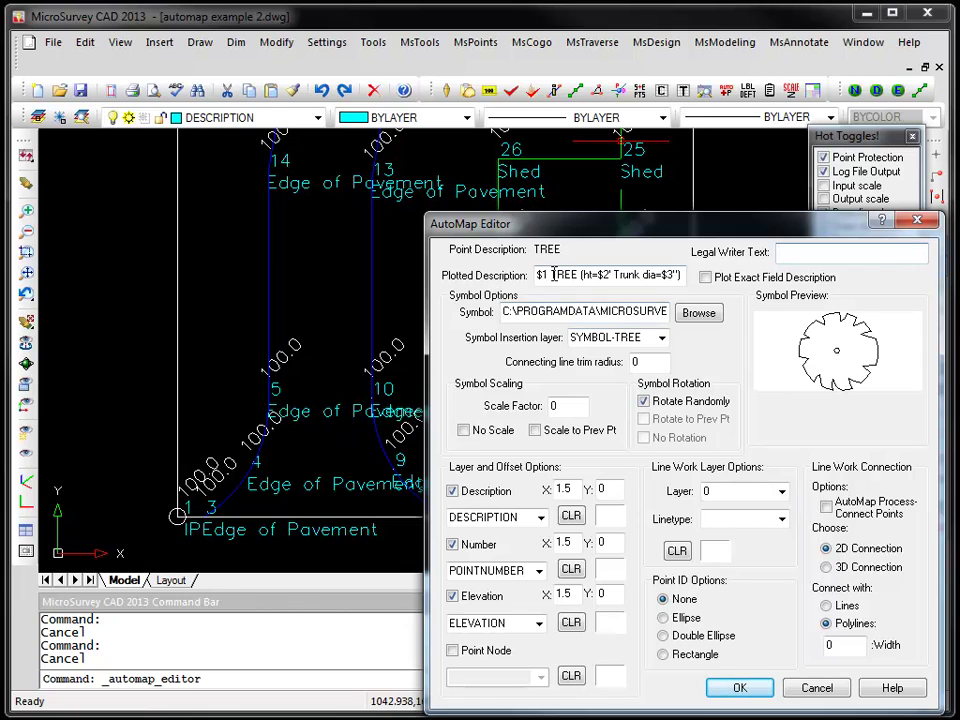
{"action": "left_click_drag", "start_coordinate": [565, 234], "coordinate": [529, 162]}
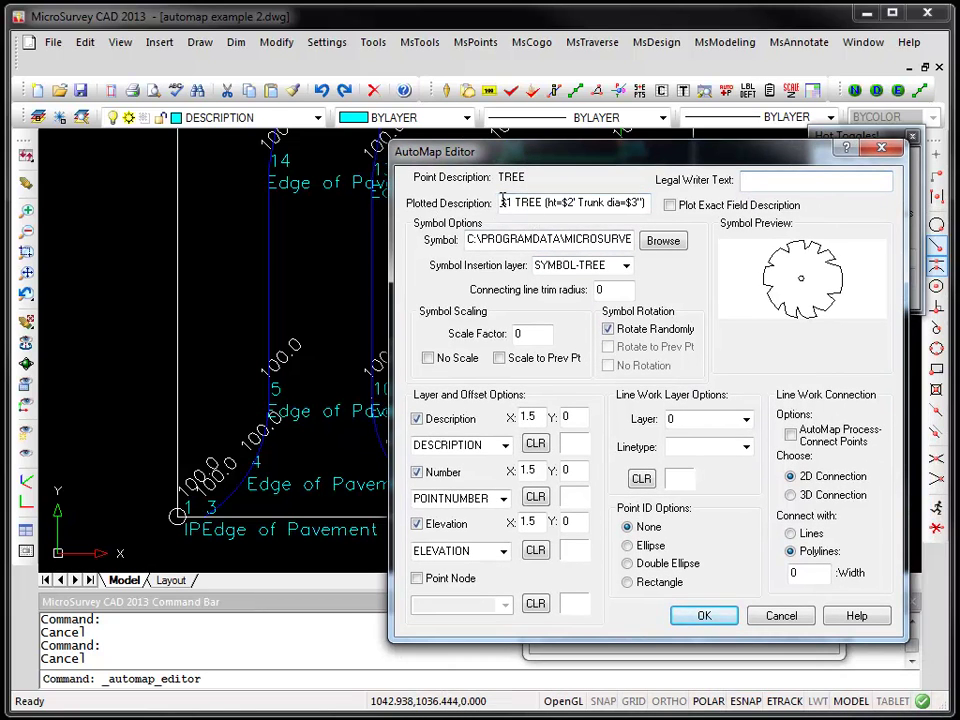
Review the variable placeholders in the TREE entry's plotted description and close the AutoMAP library without saving changes to disk.
{"action": "left_click", "coordinate": [510, 202]}
{"action": "left_click", "coordinate": [571, 203]}
{"action": "type", "text": "'"}
{"action": "left_click", "coordinate": [706, 616]}
{"action": "left_click", "coordinate": [572, 609]}
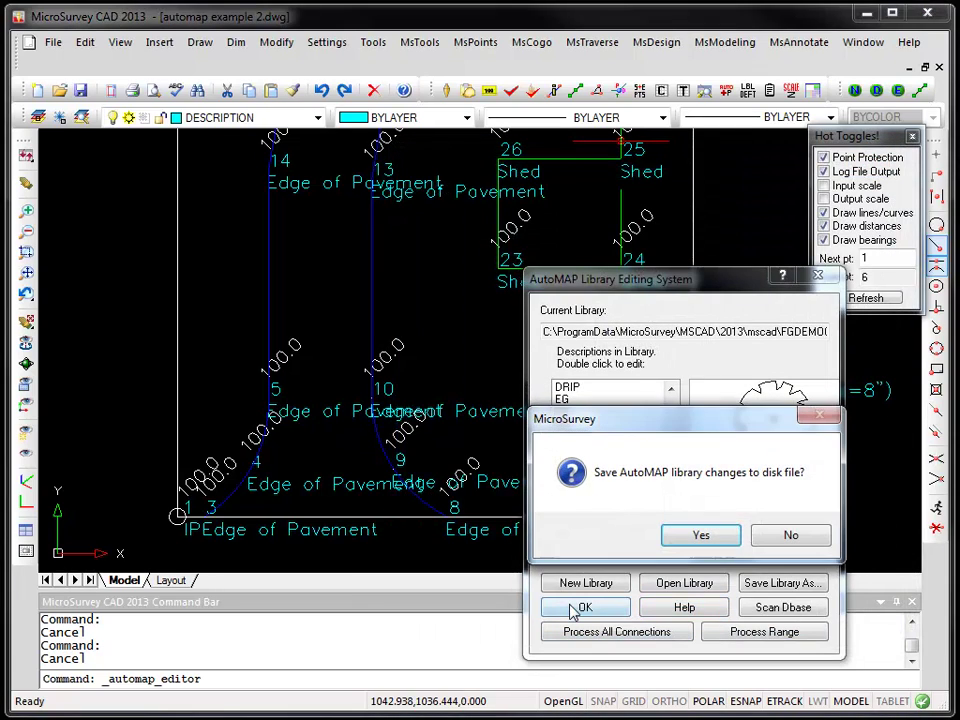
{"action": "left_click", "coordinate": [790, 537]}
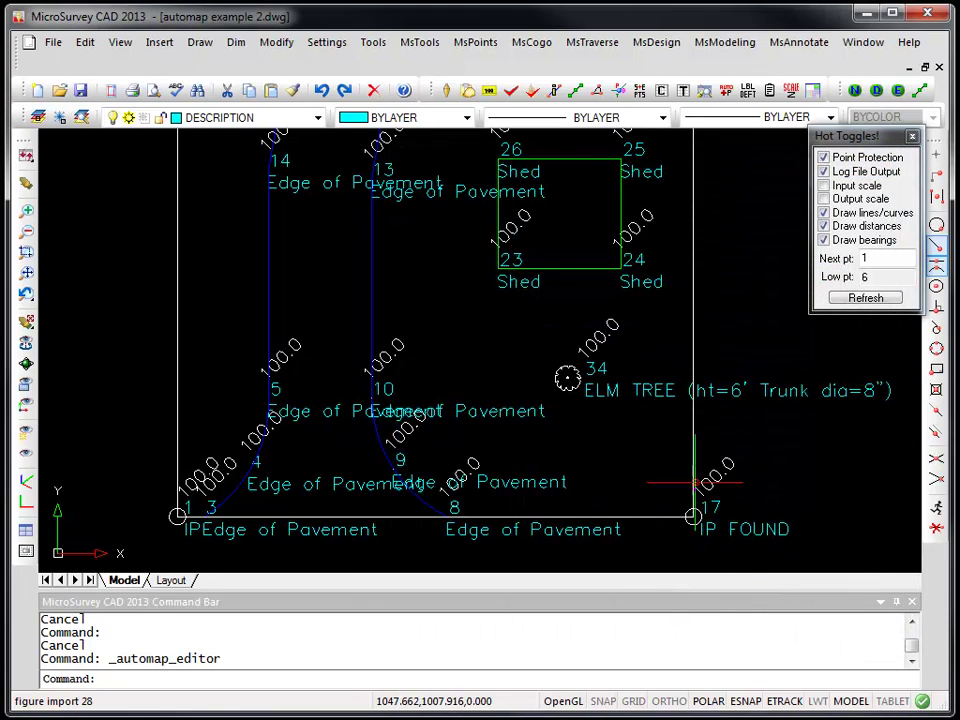
Compare the plotted descriptions of the elm and oak trees at points 34 and 35, and view the whole lot.
{"action": "mouse_move", "coordinate": [637, 401]}
{"action": "middle_mouse_down"}
{"action": "mouse_move", "coordinate": [497, 449]}
{"action": "mouse_move", "coordinate": [483, 484]}
{"action": "middle_mouse_up"}
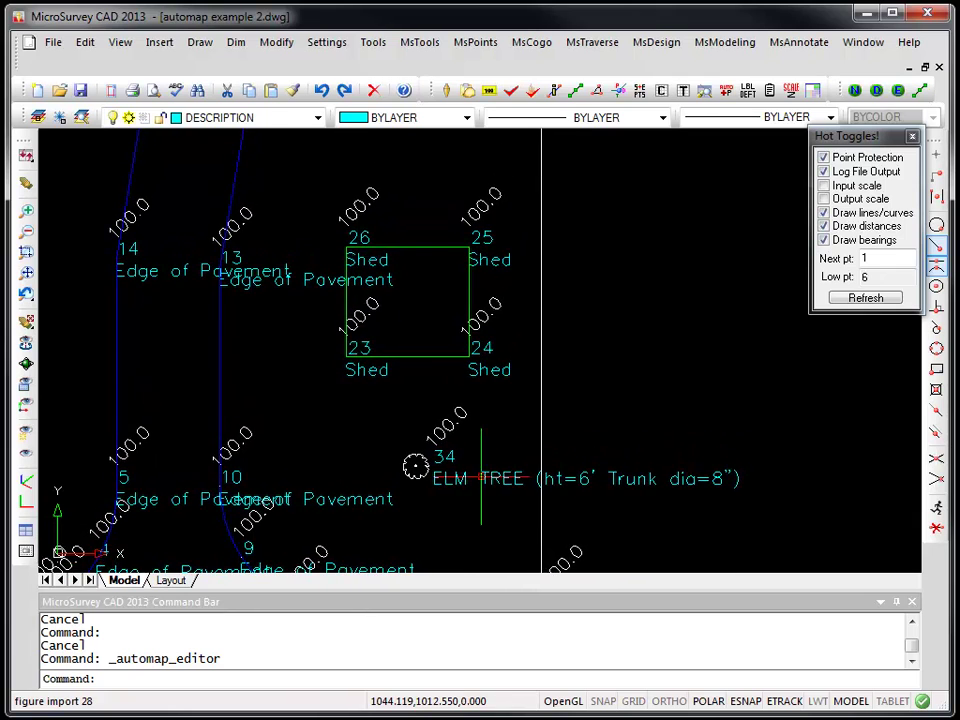
{"action": "scroll", "coordinate": [480, 490], "scroll_direction": "down", "scroll_amount": 2}
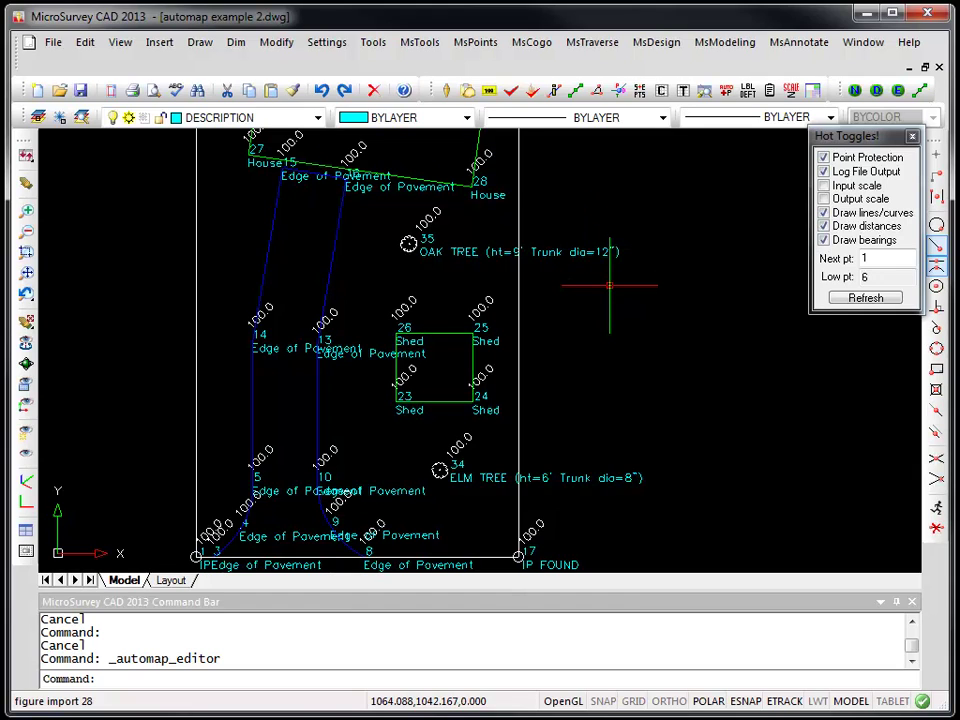
{"action": "scroll", "coordinate": [404, 452], "scroll_direction": "down", "scroll_amount": 4}
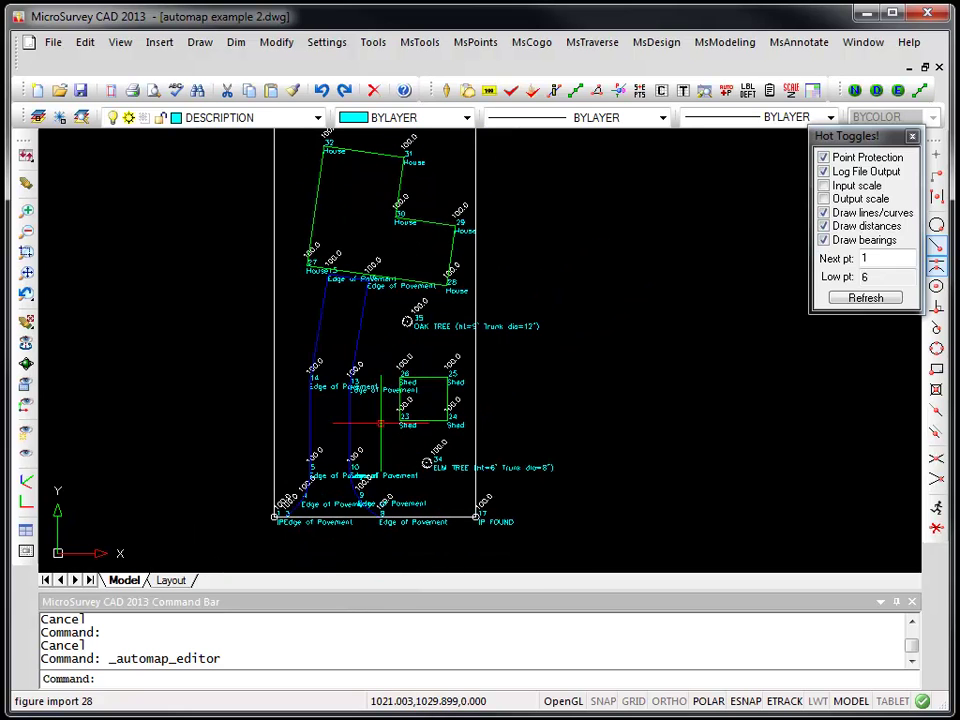
{"action": "middle_click_drag", "start_coordinate": [447, 277], "coordinate": [490, 297]}
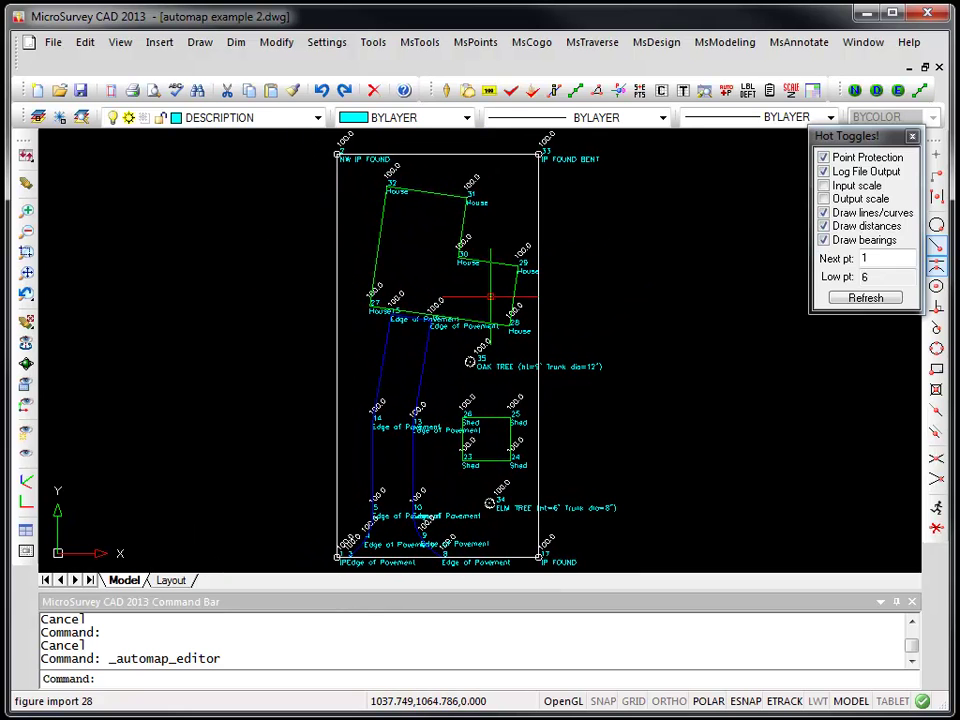